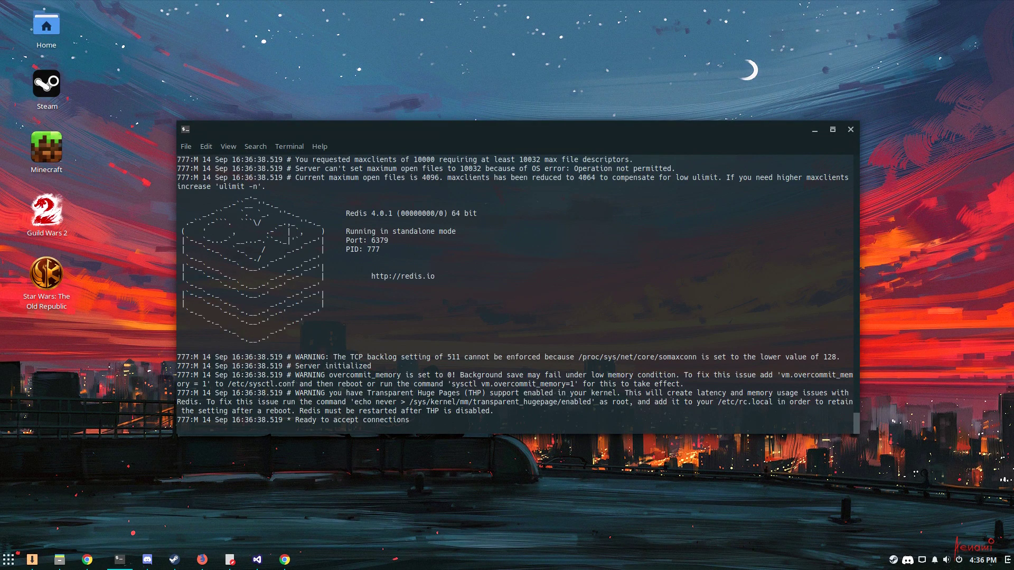
Stop the running Redis server with Ctrl+C and clear the terminal screen
{"action": "key", "text": "ctrl+c"}
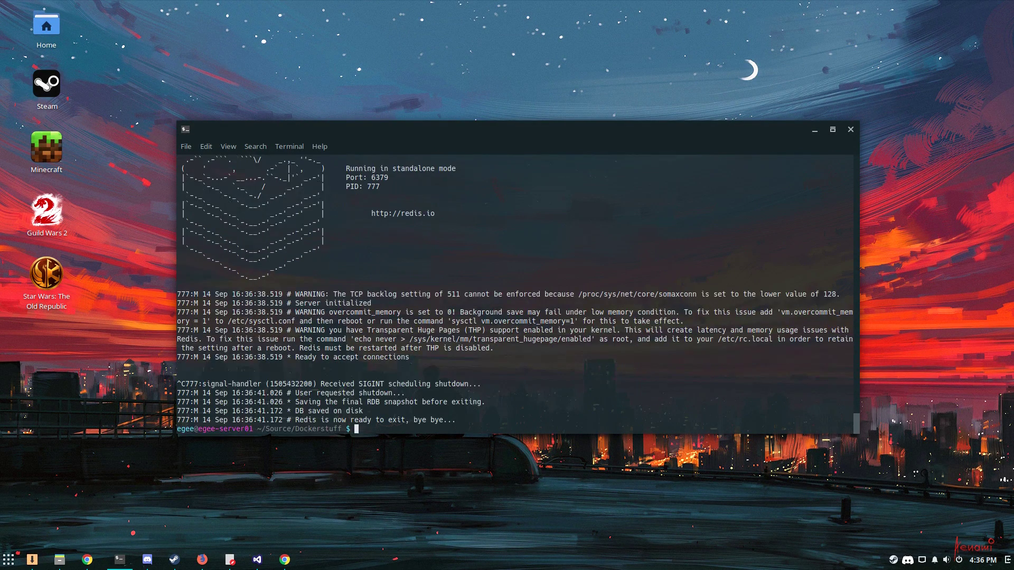
{"action": "type", "text": "clear"}
{"action": "key", "text": "Return"}
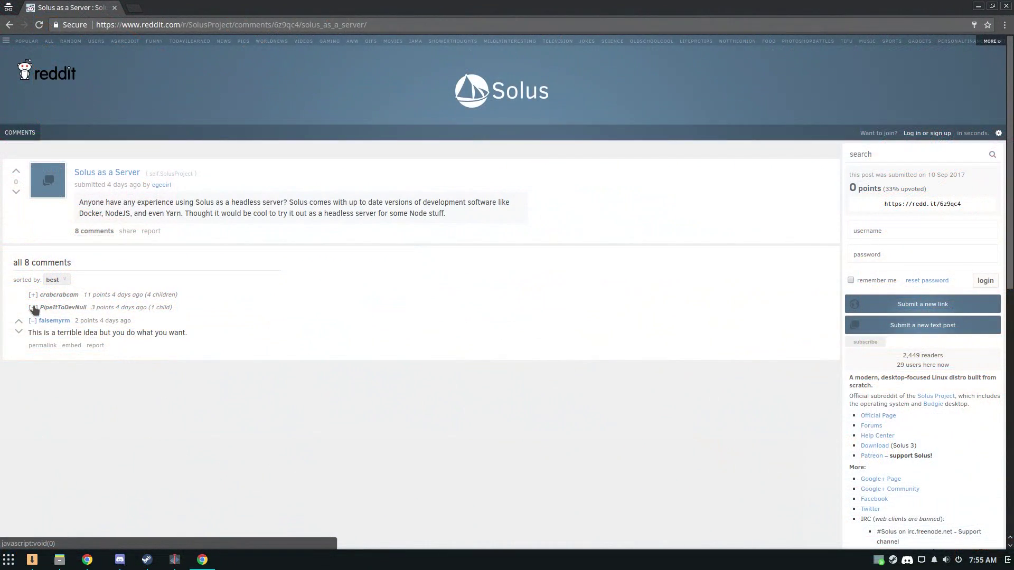
Expand the two collapsed comment threads on the 'Solus as a Server' post
{"action": "left_click", "coordinate": [32, 308]}
{"action": "left_click", "coordinate": [32, 296]}
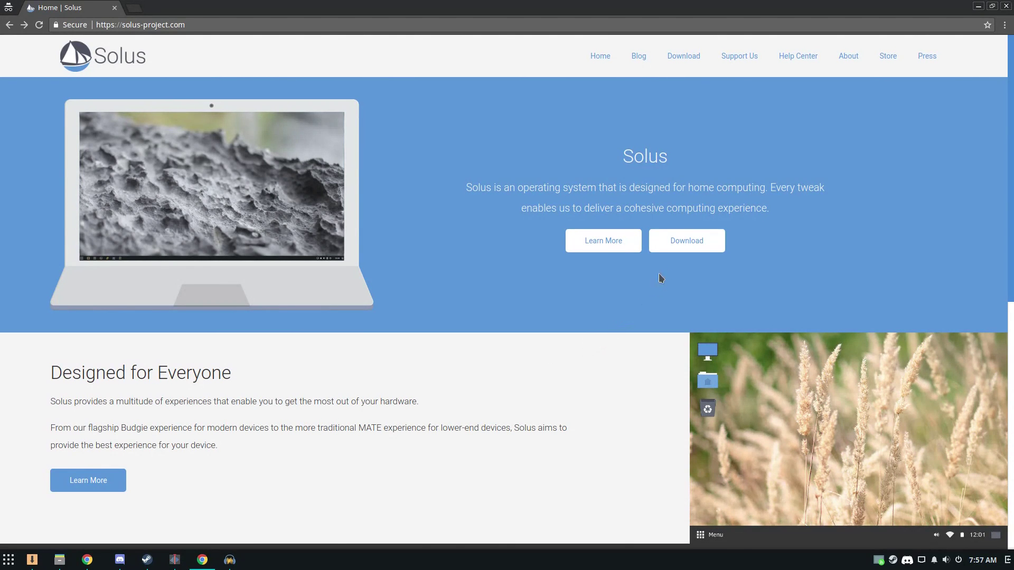
Browse the Solus download editions, then launch the Install OS installer on the live desktop
{"action": "left_click", "coordinate": [687, 241]}
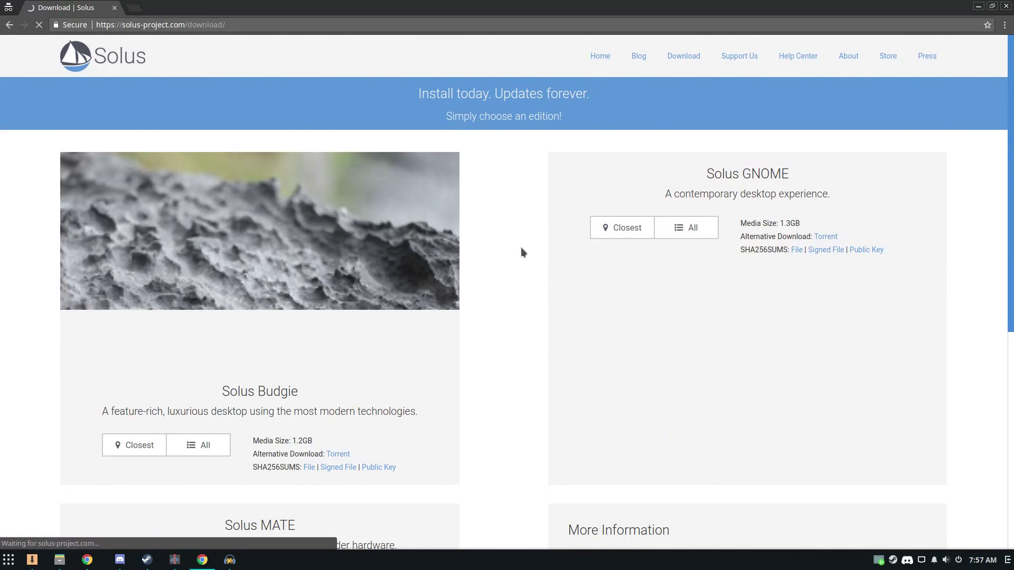
{"action": "scroll", "coordinate": [495, 253], "scroll_direction": "down", "scroll_amount": 4}
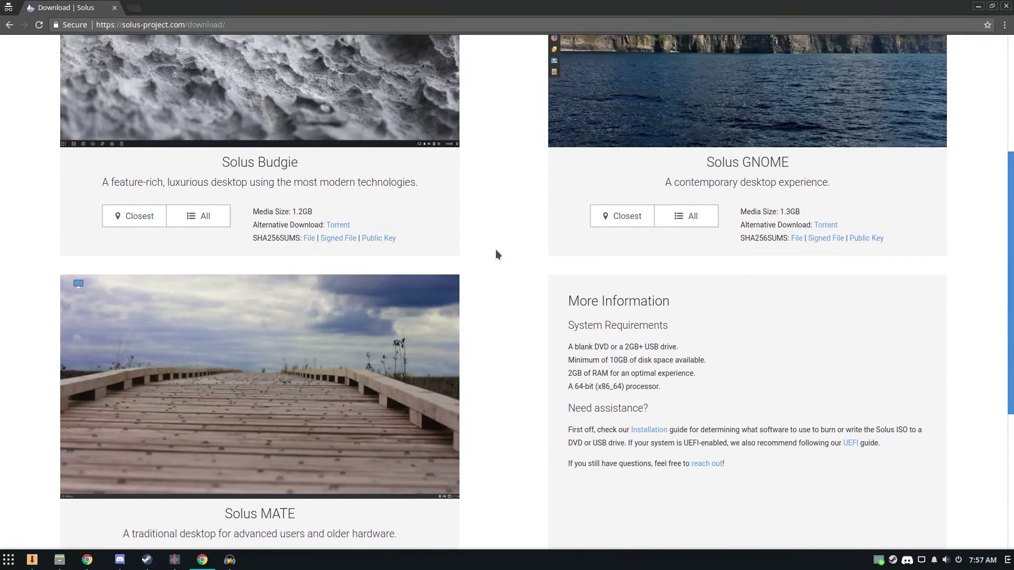
{"action": "scroll", "coordinate": [496, 251], "scroll_direction": "down", "scroll_amount": 3}
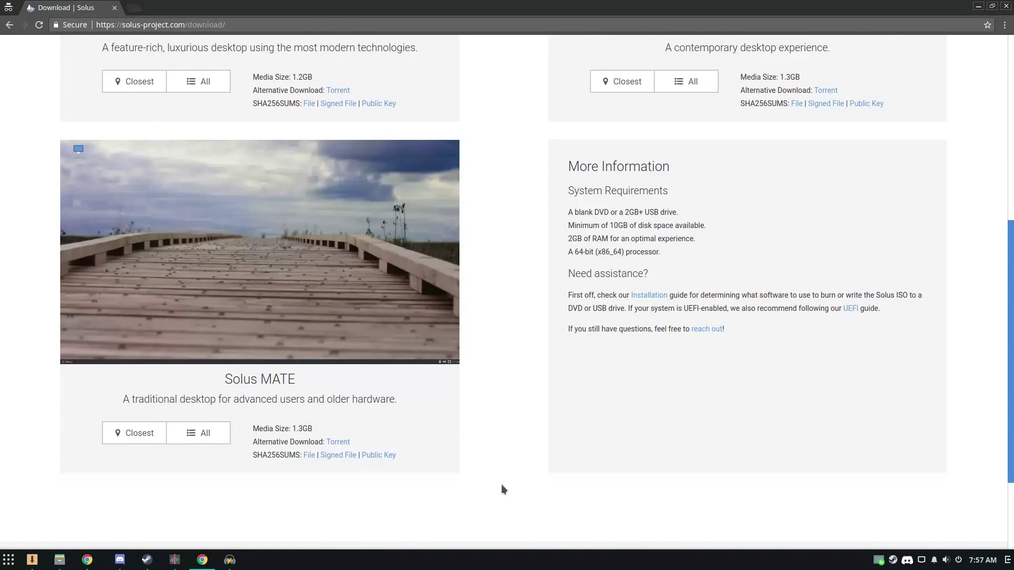
{"action": "scroll", "coordinate": [610, 417], "scroll_direction": "up", "scroll_amount": 7}
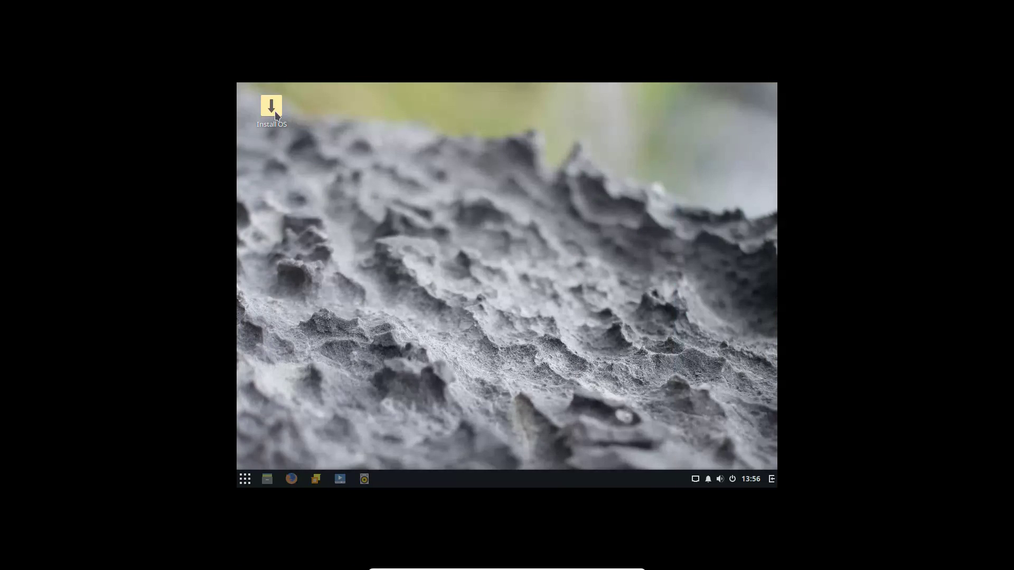
{"action": "right_click", "coordinate": [275, 111]}
{"action": "left_click", "coordinate": [317, 126]}
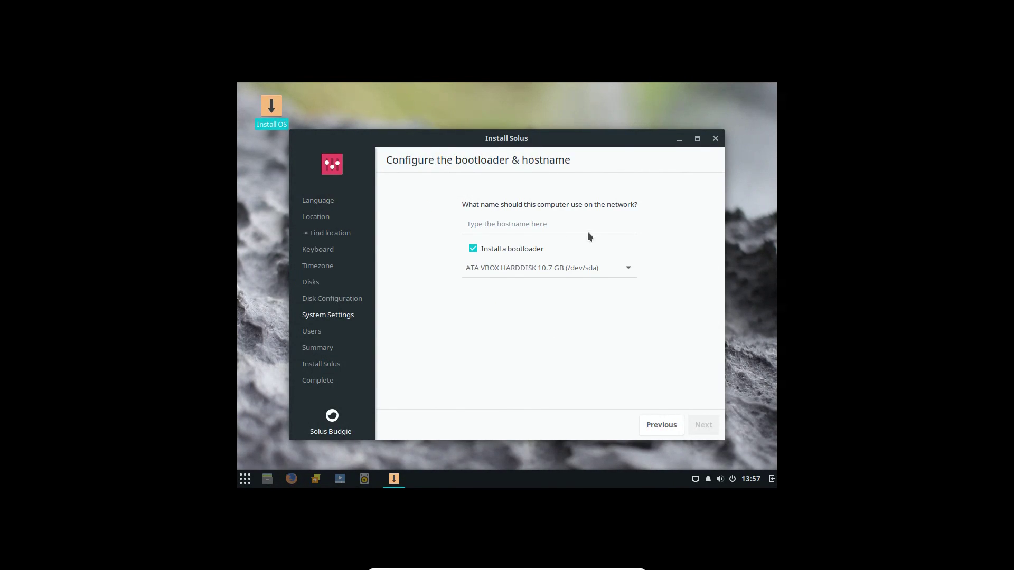
Set the hostname to vm-demo and continue to the Users page's username field
{"action": "left_click", "coordinate": [577, 223]}
{"action": "type", "text": "vm-demo"}
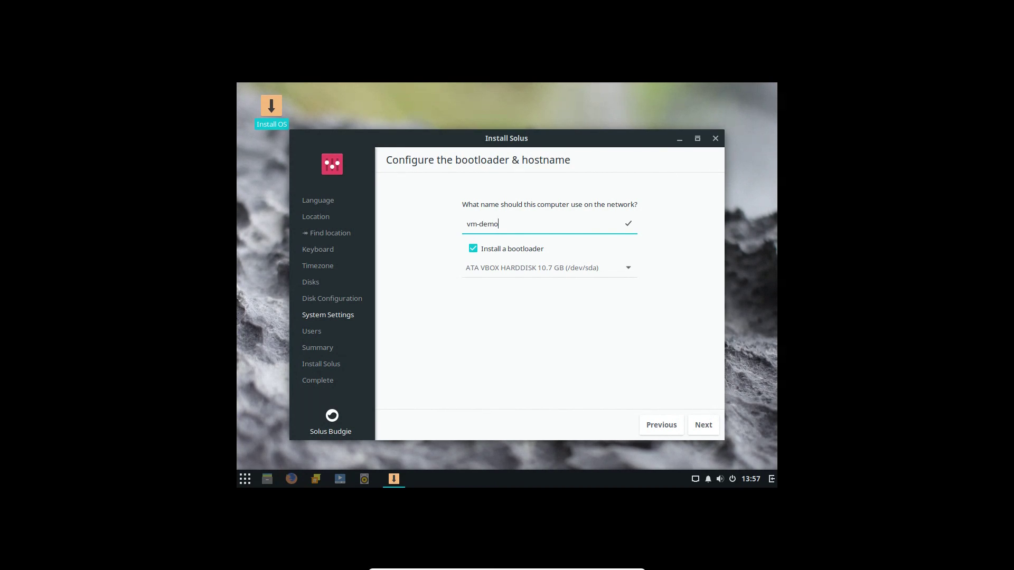
{"action": "left_click", "coordinate": [706, 425]}
{"action": "left_click", "coordinate": [548, 199]}
Enter the new account's username and move on to the password field
{"action": "type", "text": "ege"}
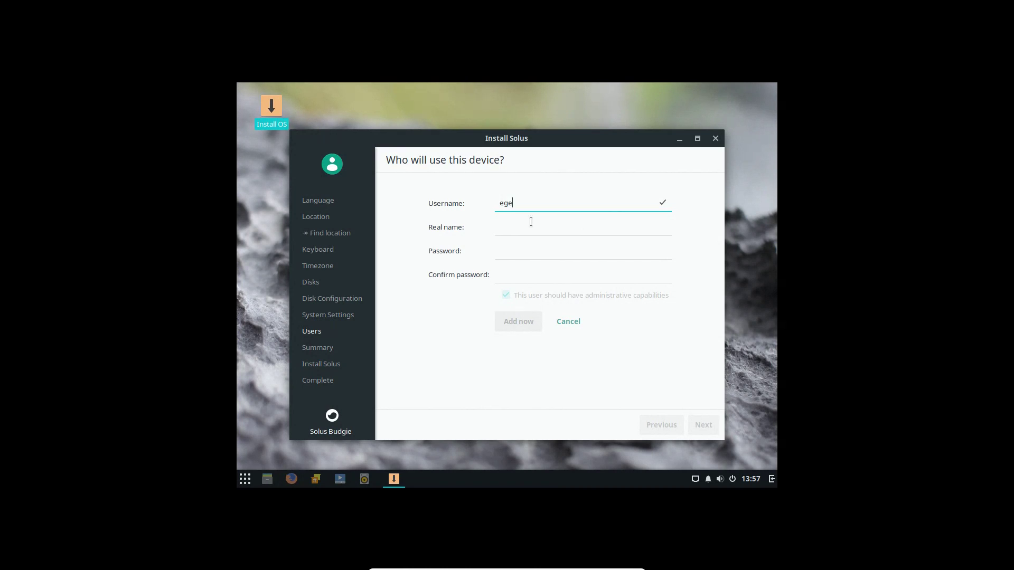
{"action": "type", "text": "e"}
{"action": "key", "text": "Tab"}
{"action": "type", "text": "egee"}
{"action": "key", "text": "Tab"}
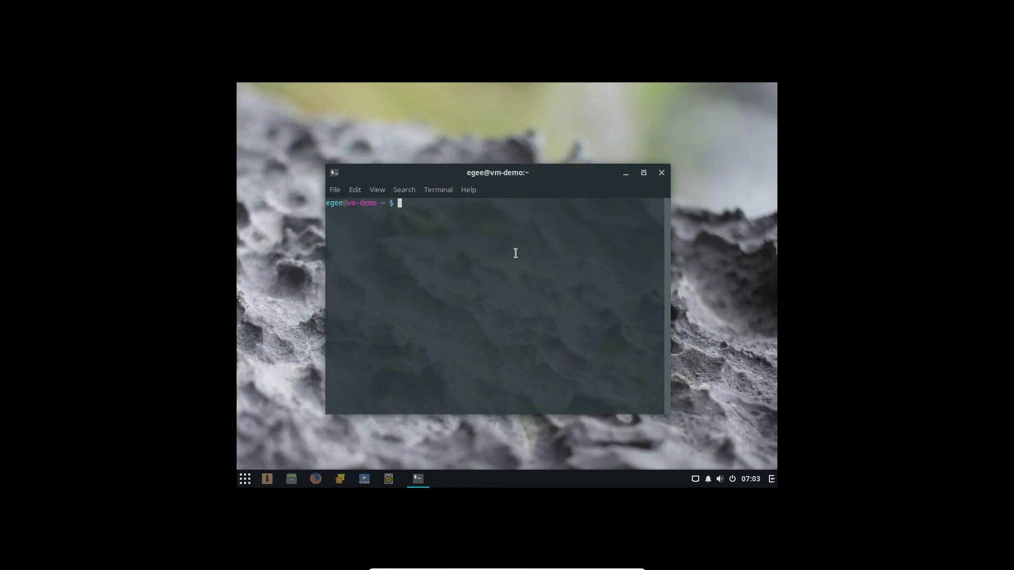
Install openssh-server with sudo eopkg it and check the sshd.service status
{"action": "type", "text": "sudo eopkg it openssh-server"}
{"action": "key", "text": "Return"}
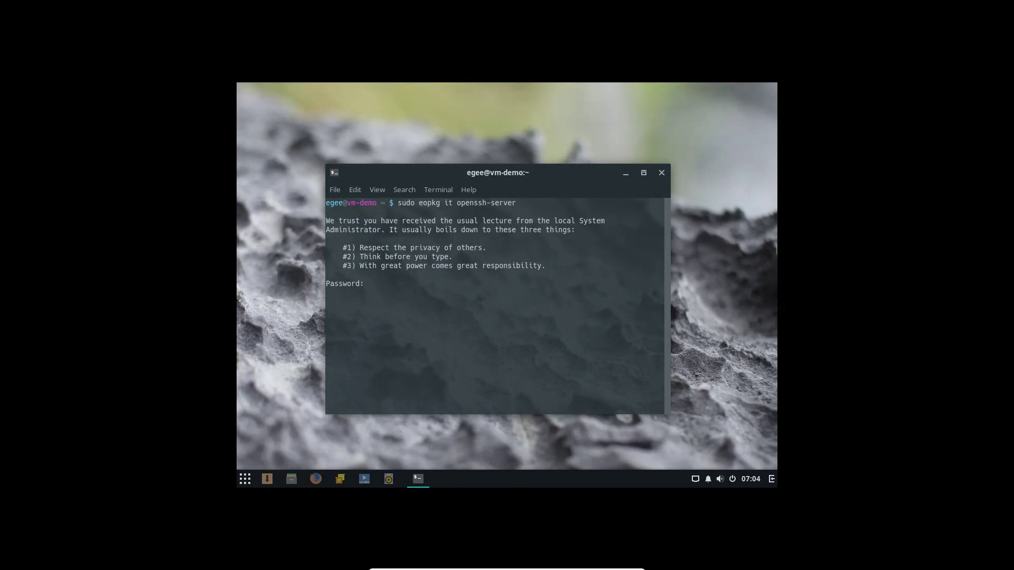
{"action": "key", "text": "Return"}
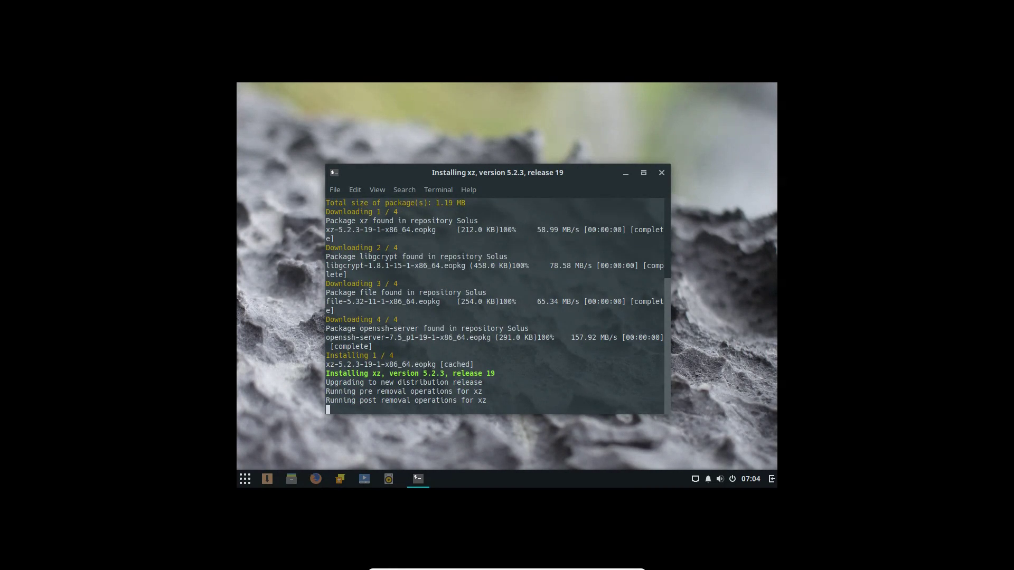
{"action": "type", "text": "systemctl status sshd.service"}
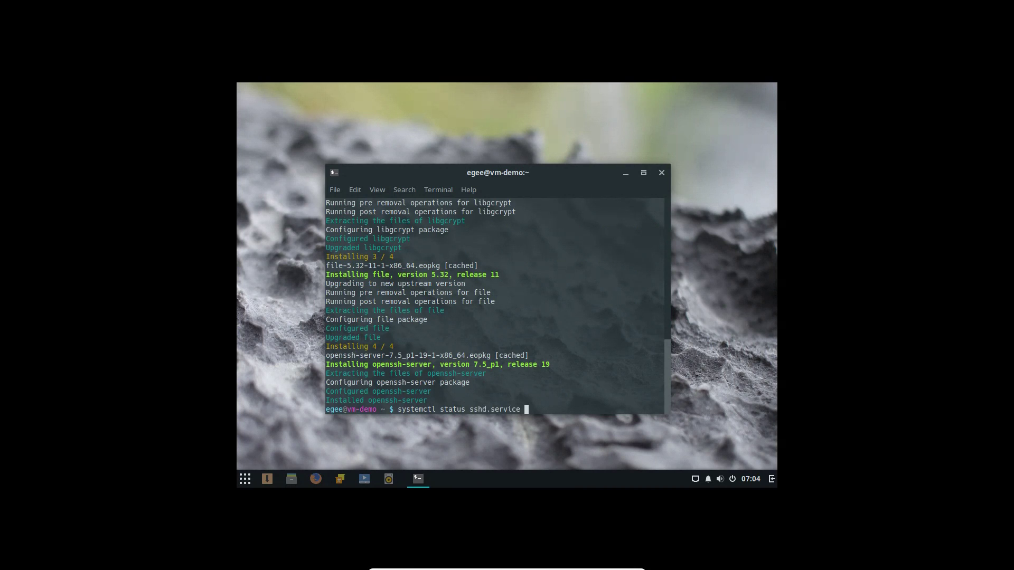
{"action": "key", "text": "Return"}
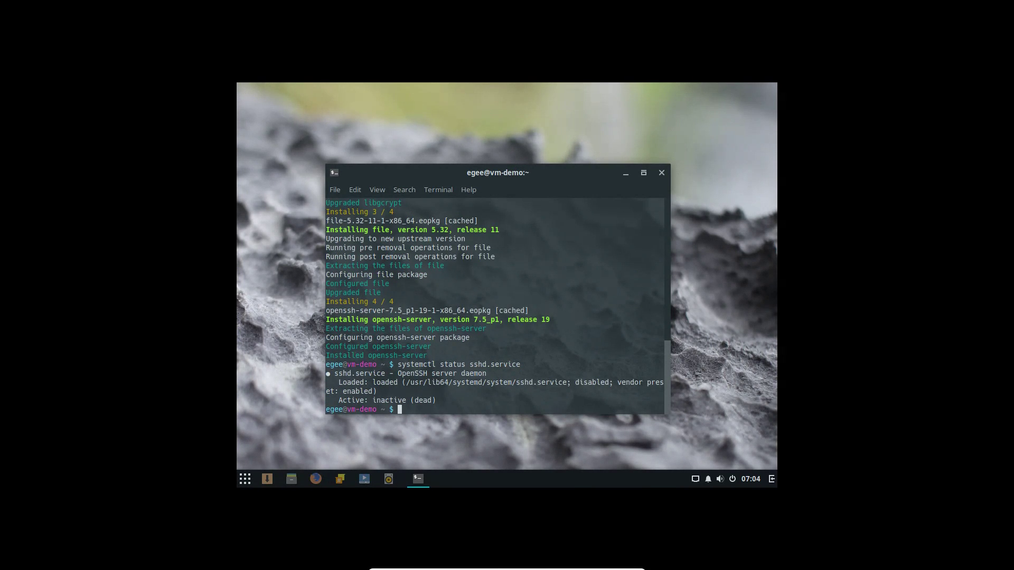
Enable sshd, recheck its status showing enabled, and enlarge and reposition the terminal window
{"action": "type", "text": "sudo systemctl enable sshd"}
{"action": "key", "text": "Return"}
{"action": "key", "text": "Up"}
{"action": "key", "text": "Up"}
{"action": "key", "text": "Return"}
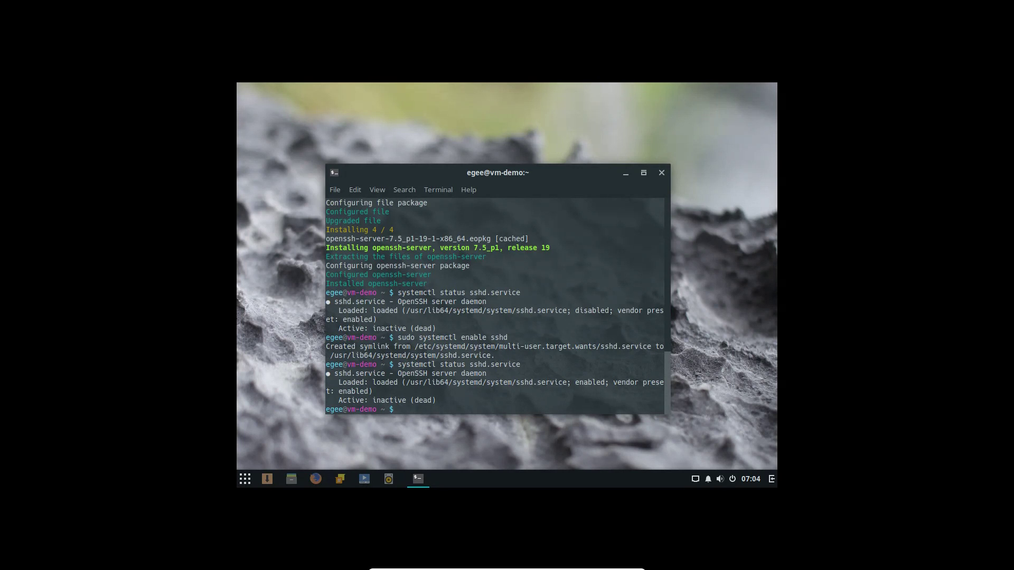
{"action": "double_click", "coordinate": [589, 382]}
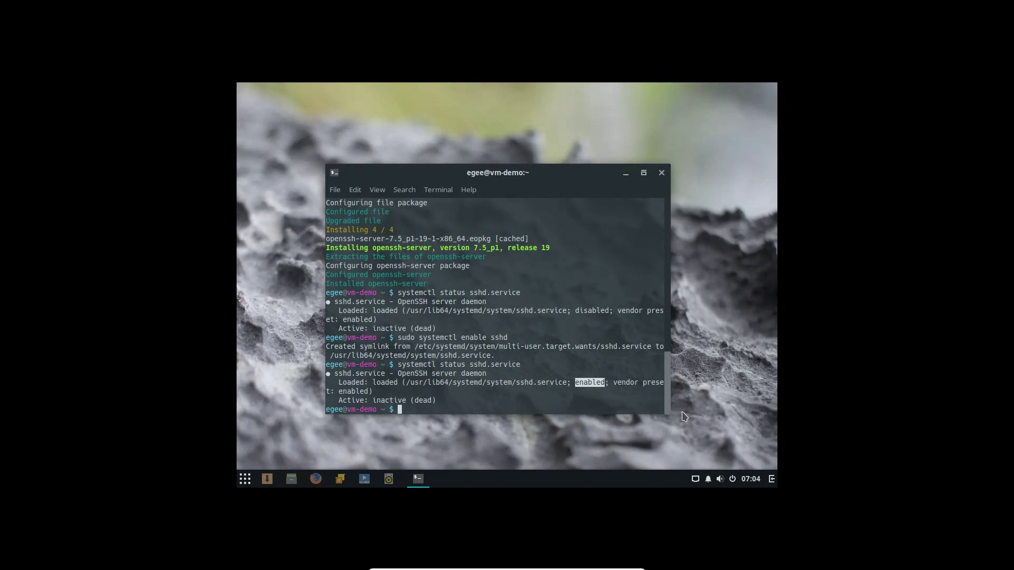
{"action": "left_click_drag", "start_coordinate": [685, 417], "coordinate": [754, 459]}
{"action": "left_click_drag", "start_coordinate": [559, 174], "coordinate": [546, 139]}
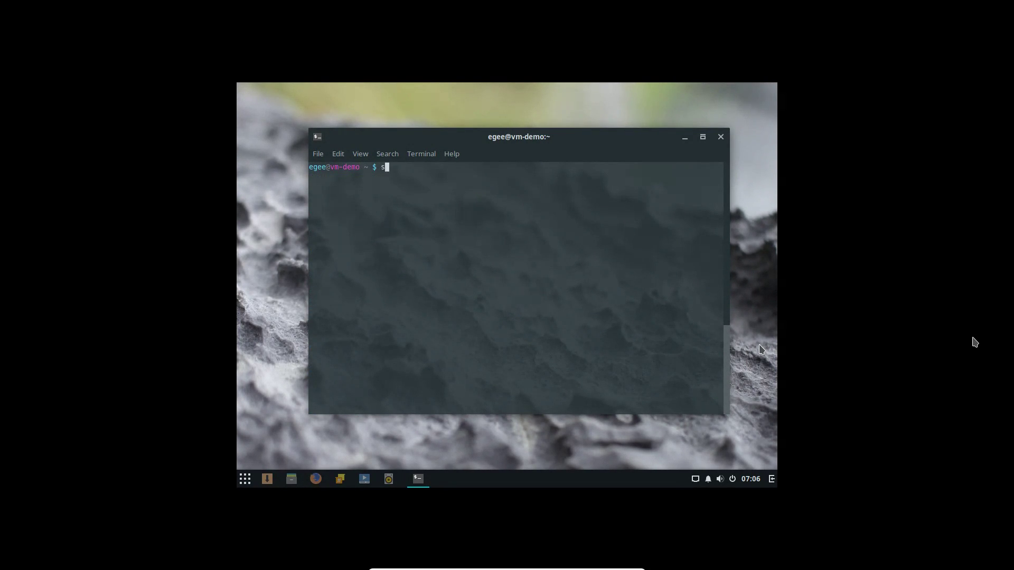
Change the default boot target to multi-user.target and confirm it with systemctl get-default
{"action": "type", "text": "ystemctl get-default"}
{"action": "key", "text": "Return"}
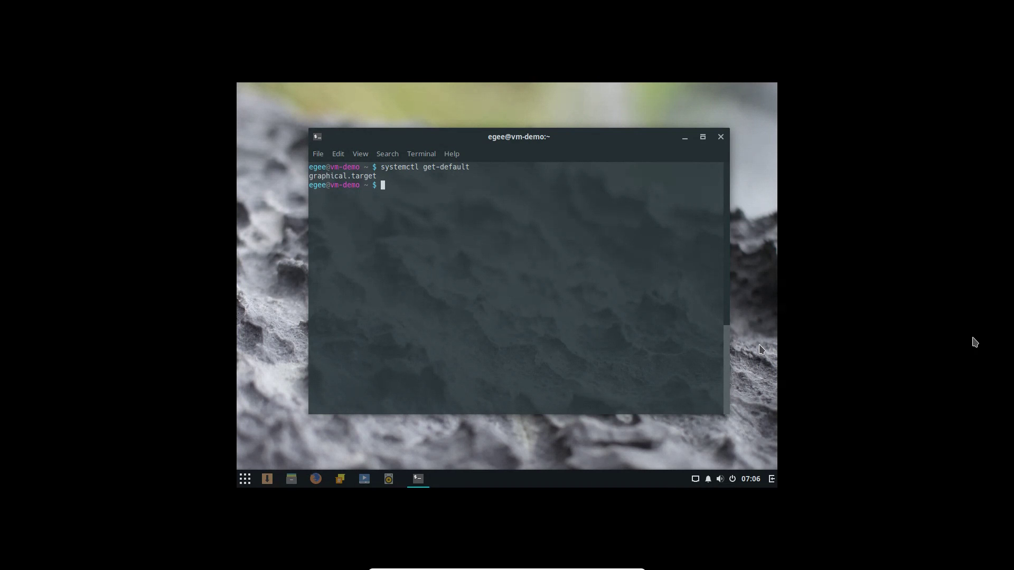
{"action": "type", "text": "sudo systemctl set-default mu"}
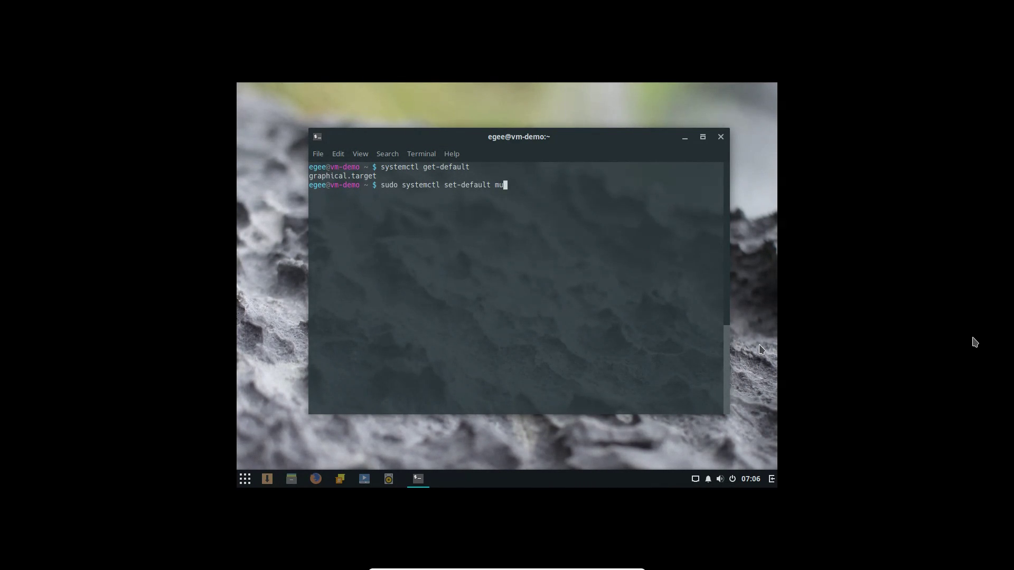
{"action": "type", "text": "lti-user.target"}
{"action": "key", "text": "Return"}
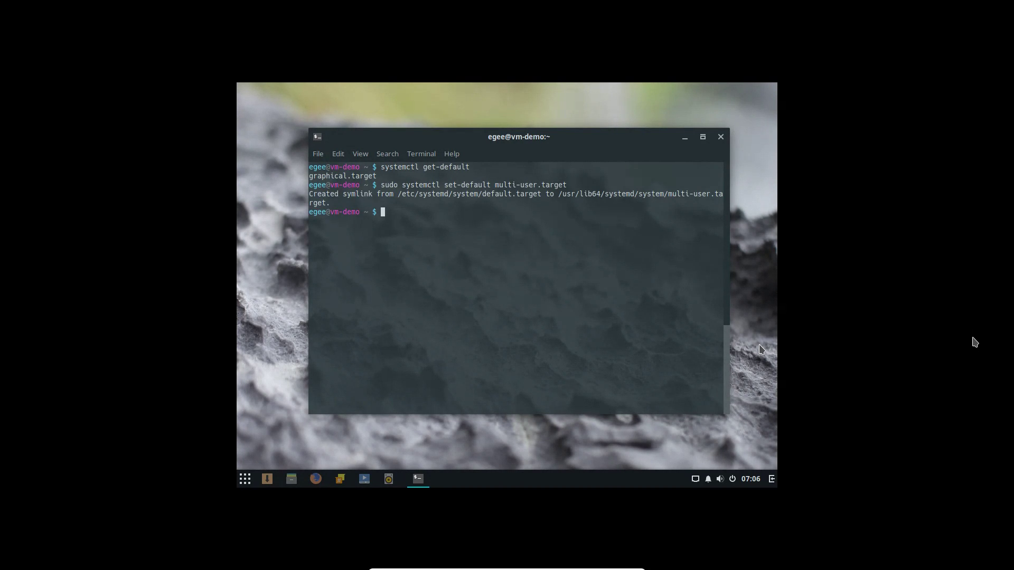
{"action": "key", "text": "Up"}
{"action": "key", "text": "Up"}
{"action": "key", "text": "Return"}
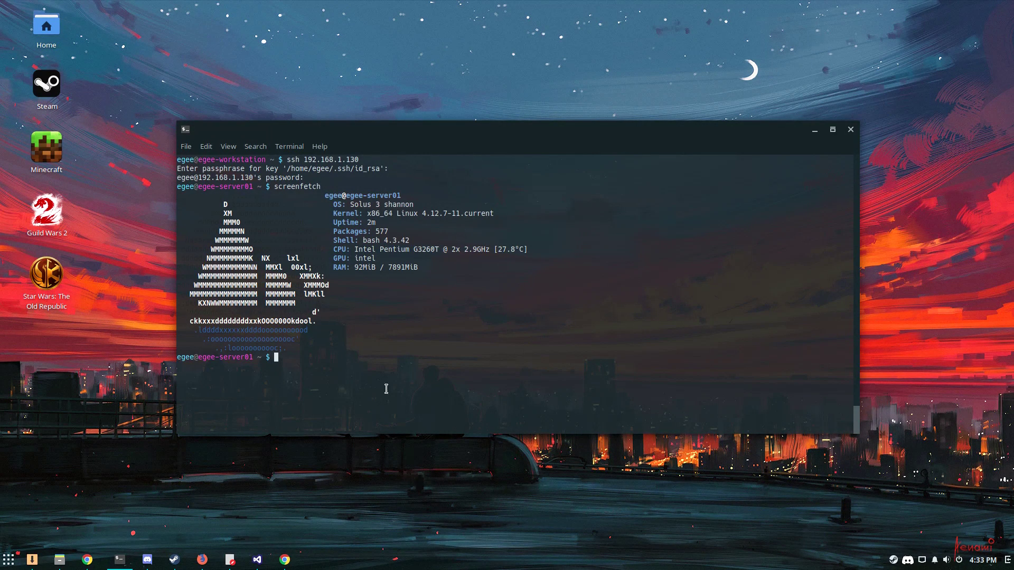
Highlight the used RAM figure in the screenfetch output and launch htop
{"action": "double_click", "coordinate": [361, 267]}
{"action": "type", "text": "htop"}
{"action": "key", "text": "Return"}
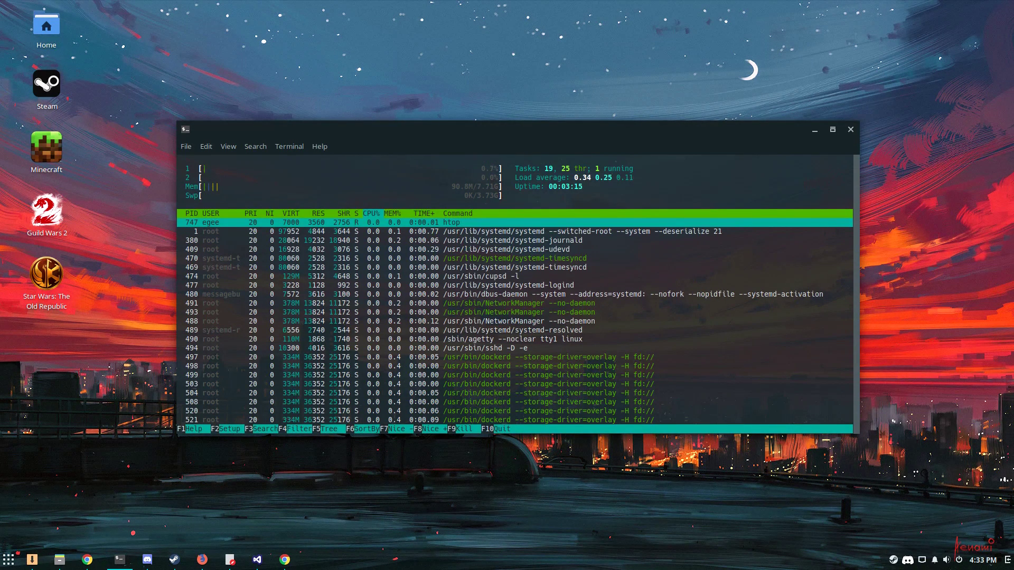
Browse htop's process list through the dockerd and sshd processes, then quit htop
{"action": "key", "text": "Down"}
{"action": "key", "text": "Down"}
{"action": "key", "text": "Down"}
{"action": "key", "text": "Down"}
{"action": "key", "text": "Down"}
{"action": "key", "text": "Down"}
{"action": "key", "text": "Down"}
{"action": "key", "text": "Down"}
{"action": "key", "text": "Down"}
{"action": "key", "text": "Down"}
{"action": "key", "text": "Down"}
{"action": "key", "text": "Down"}
{"action": "key", "text": "Down"}
{"action": "key", "text": "Down"}
{"action": "key", "text": "Down"}
{"action": "key", "text": "Down"}
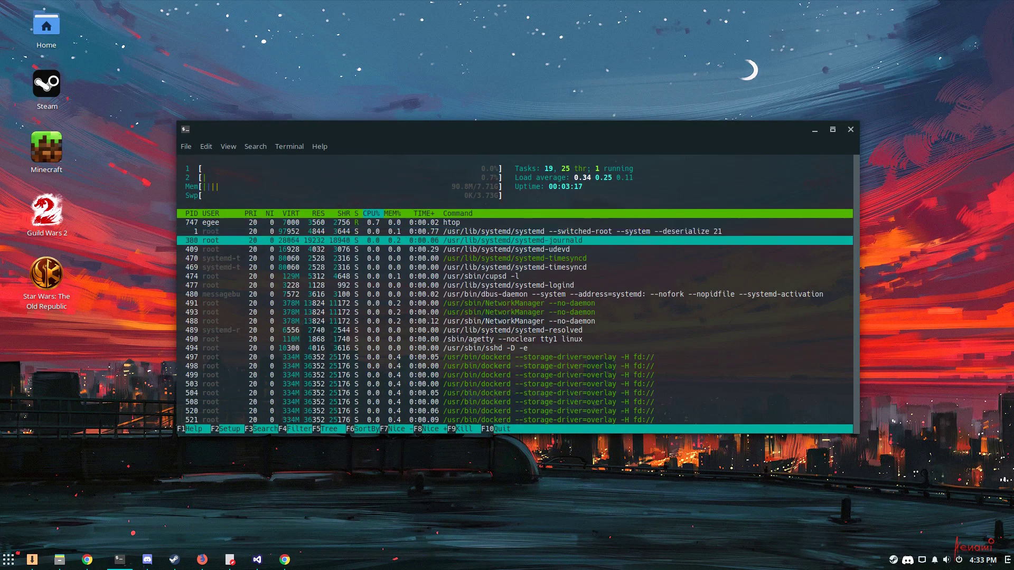
{"action": "key", "text": "Up"}
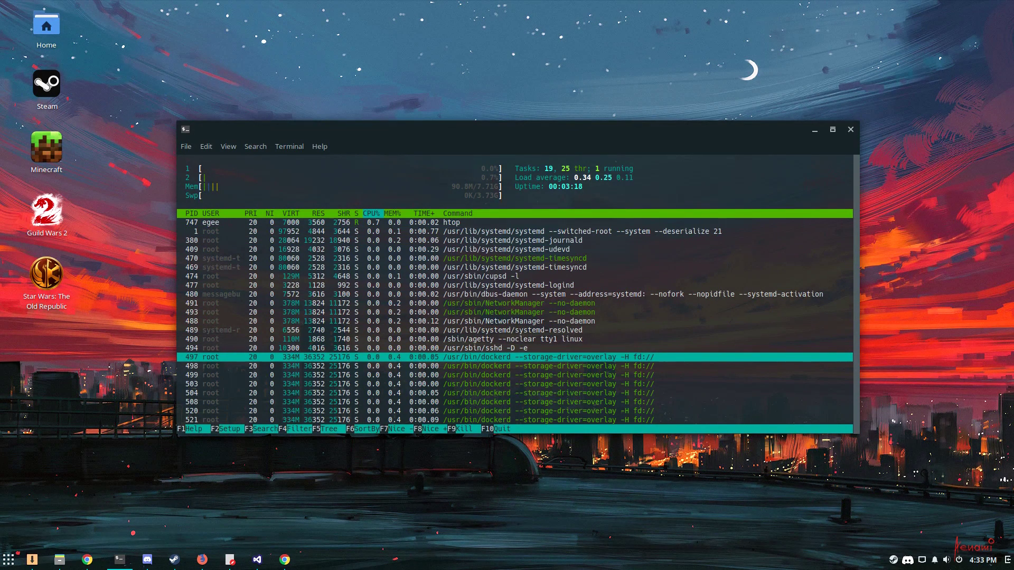
{"action": "key", "text": "Up"}
{"action": "key", "text": "Down"}
{"action": "key", "text": "Down"}
{"action": "key", "text": "Down"}
{"action": "key", "text": "Down"}
{"action": "key", "text": "Down"}
{"action": "key", "text": "Down"}
{"action": "key", "text": "Down"}
{"action": "key", "text": "Down"}
{"action": "key", "text": "Down"}
{"action": "key", "text": "Down"}
{"action": "key", "text": "Down"}
{"action": "key", "text": "Down"}
{"action": "key", "text": "Down"}
{"action": "key", "text": "Down"}
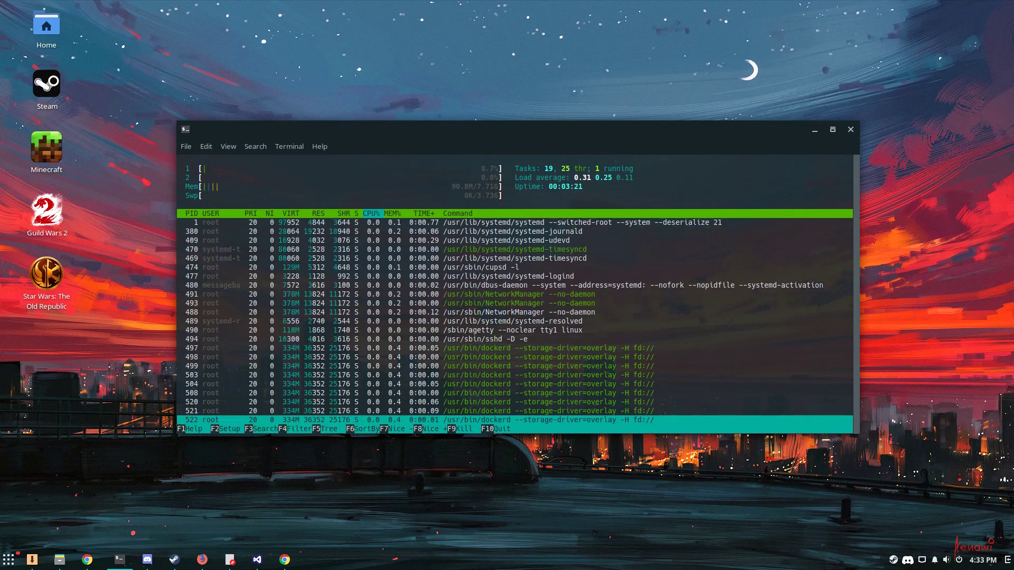
{"action": "key", "text": "Down"}
{"action": "key", "text": "Down"}
{"action": "key", "text": "Down"}
{"action": "key", "text": "Down"}
{"action": "key", "text": "Down"}
{"action": "key", "text": "Down"}
{"action": "key", "text": "Down"}
{"action": "key", "text": "Down"}
{"action": "key", "text": "Down"}
{"action": "key", "text": "Down"}
{"action": "key", "text": "Down"}
{"action": "key", "text": "Down"}
{"action": "key", "text": "Down"}
{"action": "key", "text": "Down"}
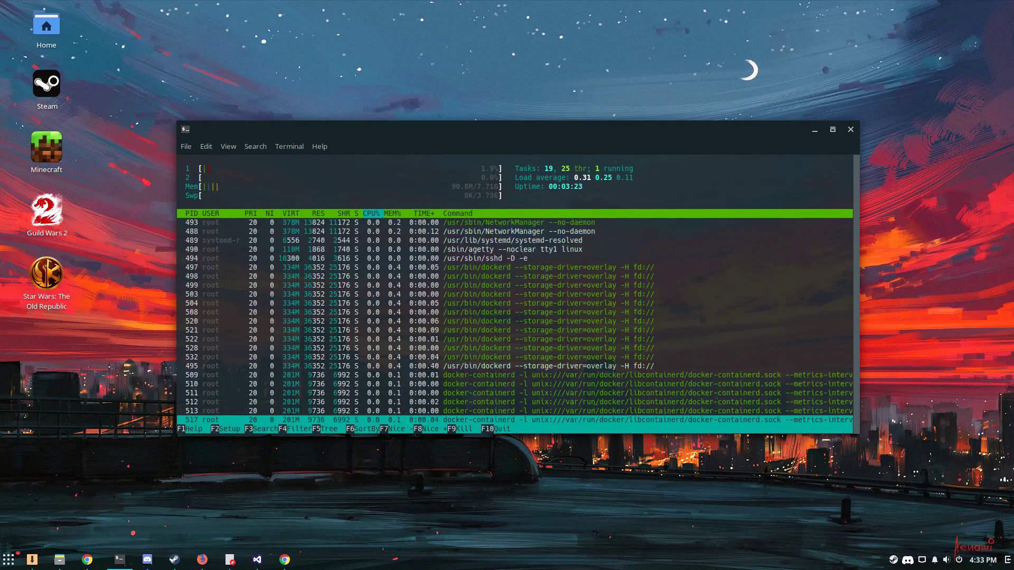
{"action": "key", "text": "Down"}
{"action": "key", "text": "Up"}
{"action": "key", "text": "Up"}
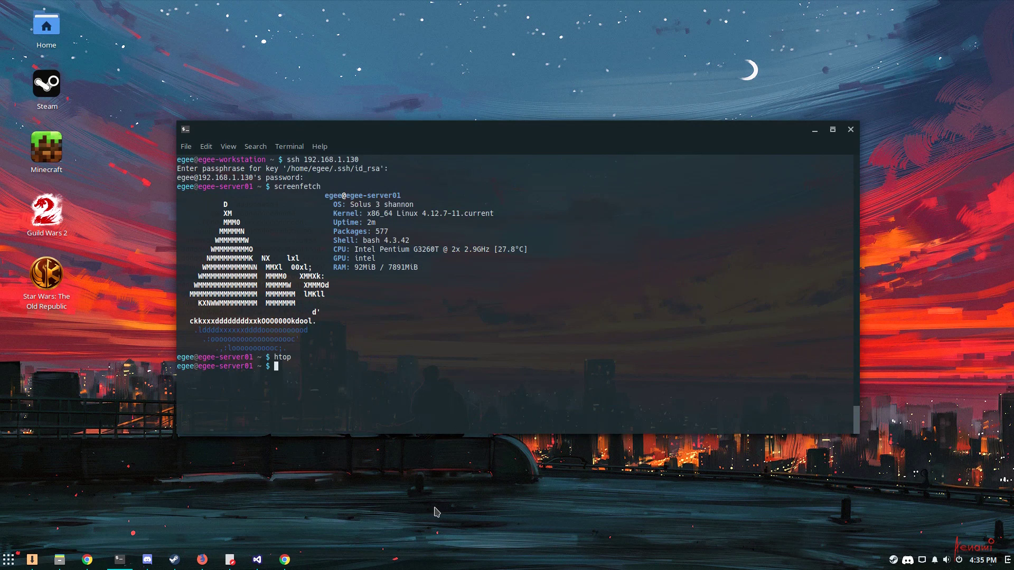
Enter Source/Dockerstuff, clear the screen, and start Redis with redis-server --daemonize yes
{"action": "type", "text": "cd Source/Dockerstuff/"}
{"action": "key", "text": "Return"}
{"action": "type", "text": "s"}
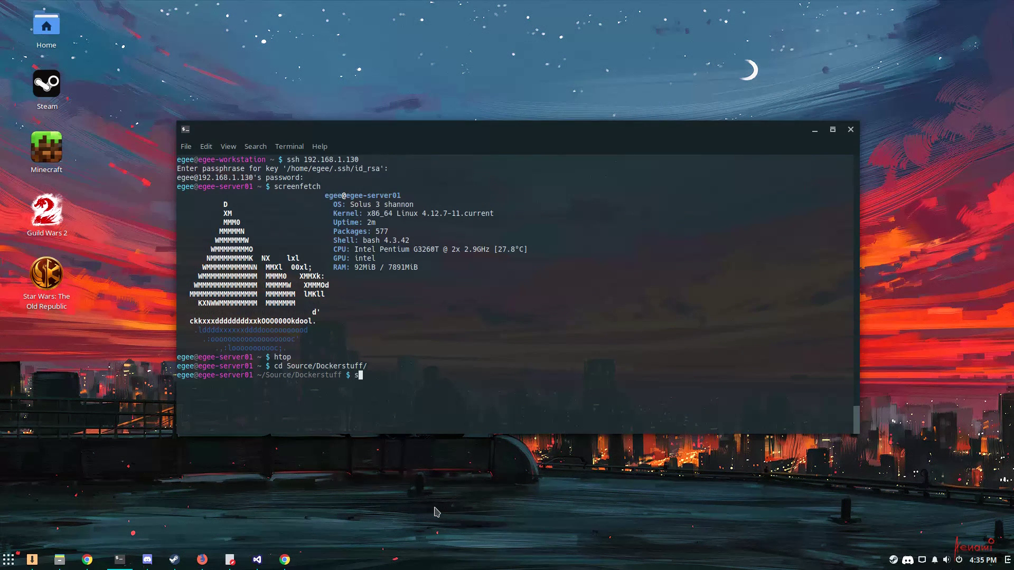
{"action": "type", "text": "udo docker"}
{"action": "key", "text": "BackSpace"}
{"action": "key", "text": "BackSpace"}
{"action": "key", "text": "BackSpace"}
{"action": "key", "text": "BackSpace"}
{"action": "key", "text": "BackSpace"}
{"action": "key", "text": "BackSpace"}
{"action": "key", "text": "BackSpace"}
{"action": "key", "text": "BackSpace"}
{"action": "key", "text": "BackSpace"}
{"action": "key", "text": "BackSpace"}
{"action": "key", "text": "BackSpace"}
{"action": "key", "text": "ctrl+l"}
{"action": "type", "text": "redis-server -"}
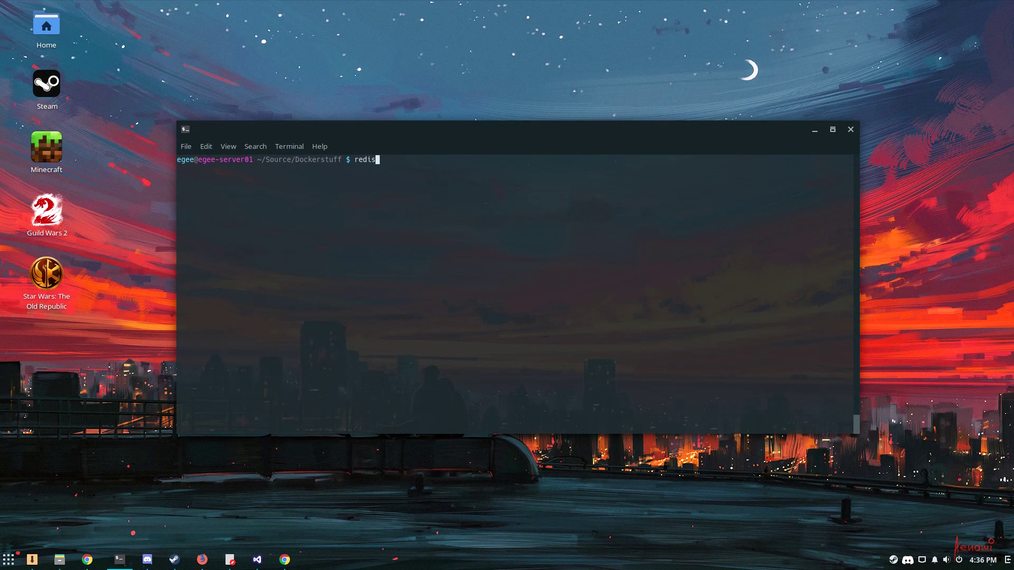
{"action": "type", "text": "-daemonize yes"}
{"action": "key", "text": "Return"}
Run container 98d85f2203ad with sudo docker run, correcting -net to --net=host
{"action": "type", "text": "sudo docker"}
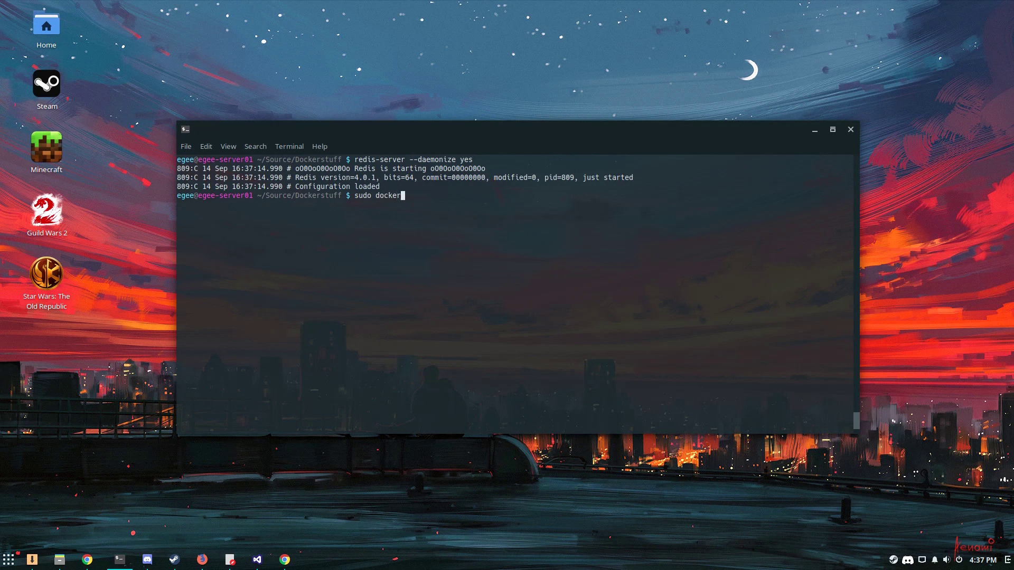
{"action": "type", "text": " run -net=host"}
{"action": "type", "text": "98d85f2203ad"}
{"action": "key", "text": "Return"}
{"action": "key", "text": "Up"}
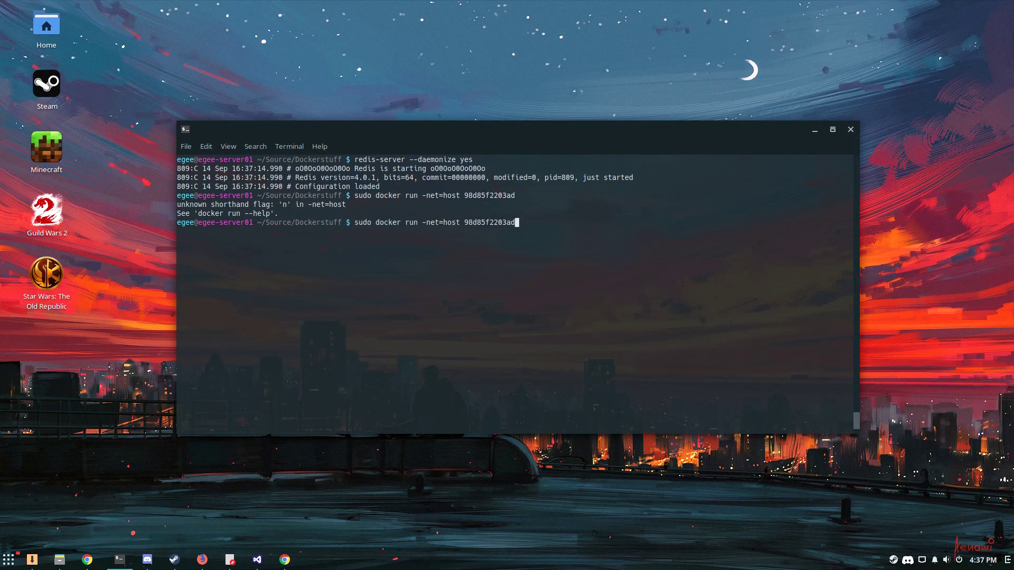
{"action": "key", "text": "Left"}
{"action": "key", "text": "Left"}
{"action": "key", "text": "Left"}
{"action": "key", "text": "Left"}
{"action": "key", "text": "Left"}
{"action": "key", "text": "Left"}
{"action": "key", "text": "Left"}
{"action": "key", "text": "Left"}
{"action": "key", "text": "Left"}
{"action": "key", "text": "Left"}
{"action": "key", "text": "Left"}
{"action": "key", "text": "Left"}
{"action": "key", "text": "Left"}
{"action": "key", "text": "Left"}
{"action": "key", "text": "Left"}
{"action": "key", "text": "Left"}
{"action": "key", "text": "Left"}
{"action": "key", "text": "Left"}
{"action": "key", "text": "Left"}
{"action": "key", "text": "Left"}
{"action": "type", "text": "-"}
{"action": "key", "text": "Return"}
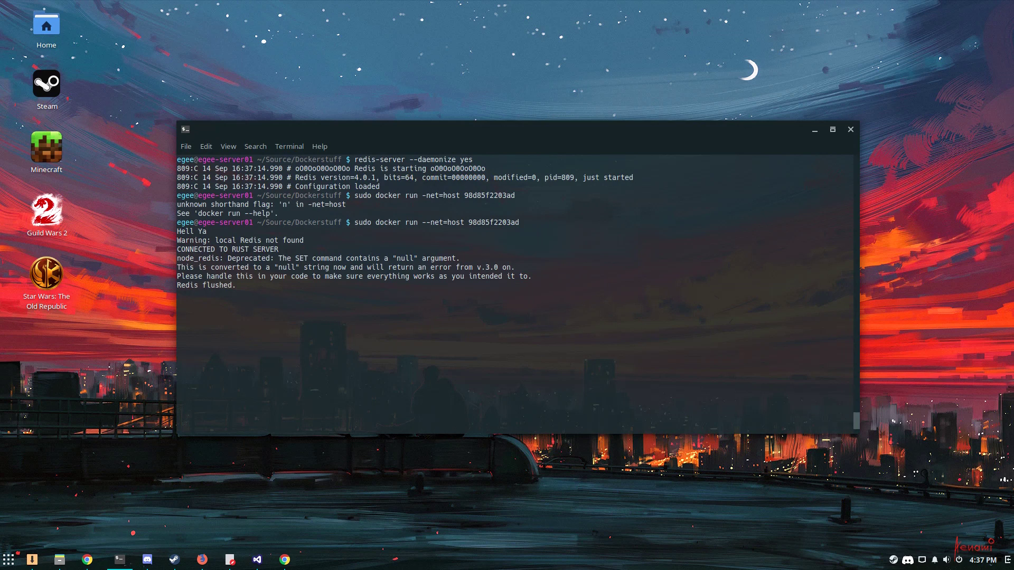
{"action": "key", "text": "alt+Tab"}
Send -help and -rust time day to the bot in #bot-commands
{"action": "type", "text": "-help"}
{"action": "key", "text": "Return"}
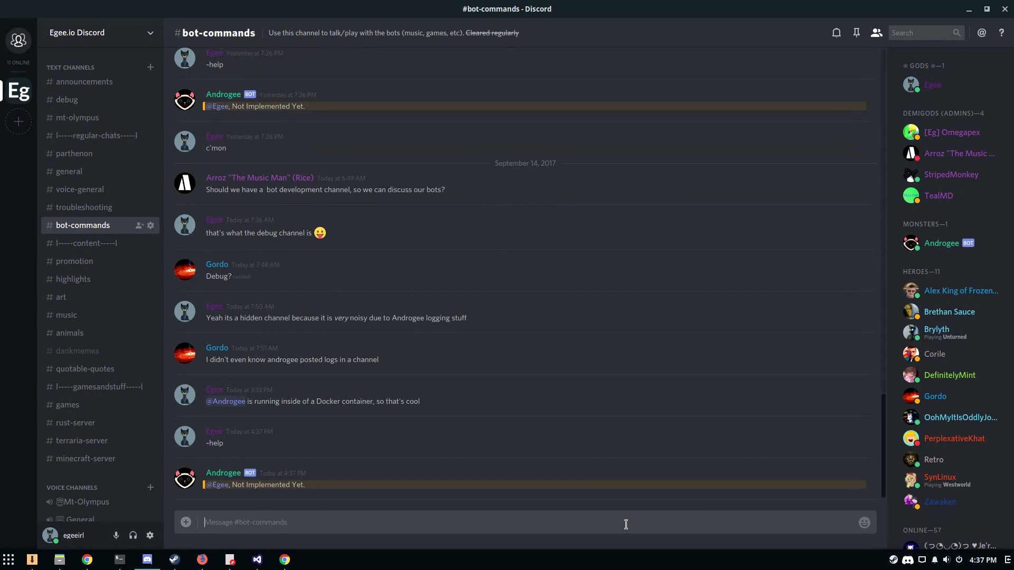
{"action": "type", "text": "-rust time day"}
{"action": "key", "text": "Return"}
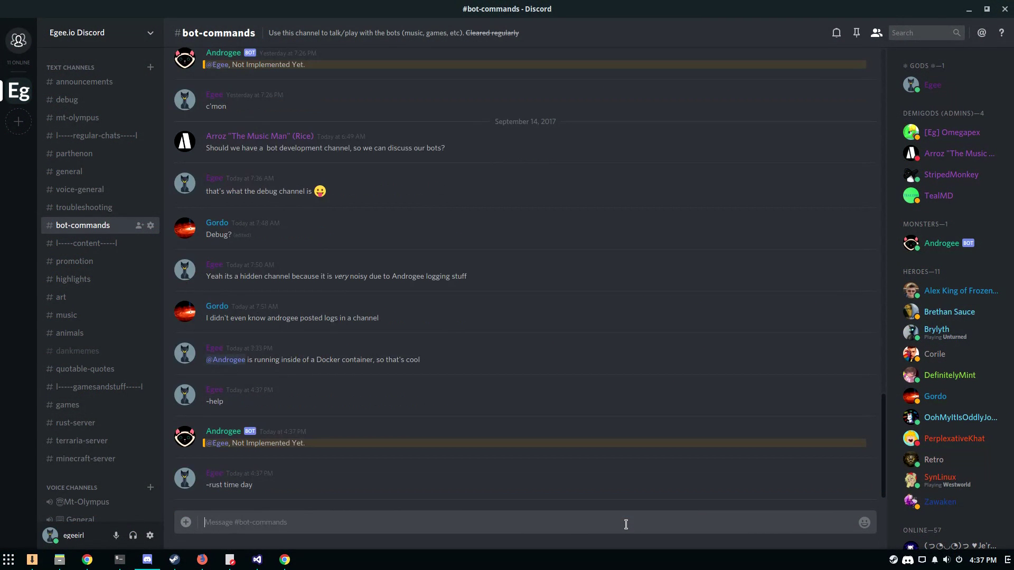
Resend -rust time day in #rust-server and post a smiley follow-up message
{"action": "left_click", "coordinate": [76, 422]}
{"action": "type", "text": "-rust time day"}
{"action": "key", "text": "Return"}
{"action": "key", "text": "ctrl+v"}
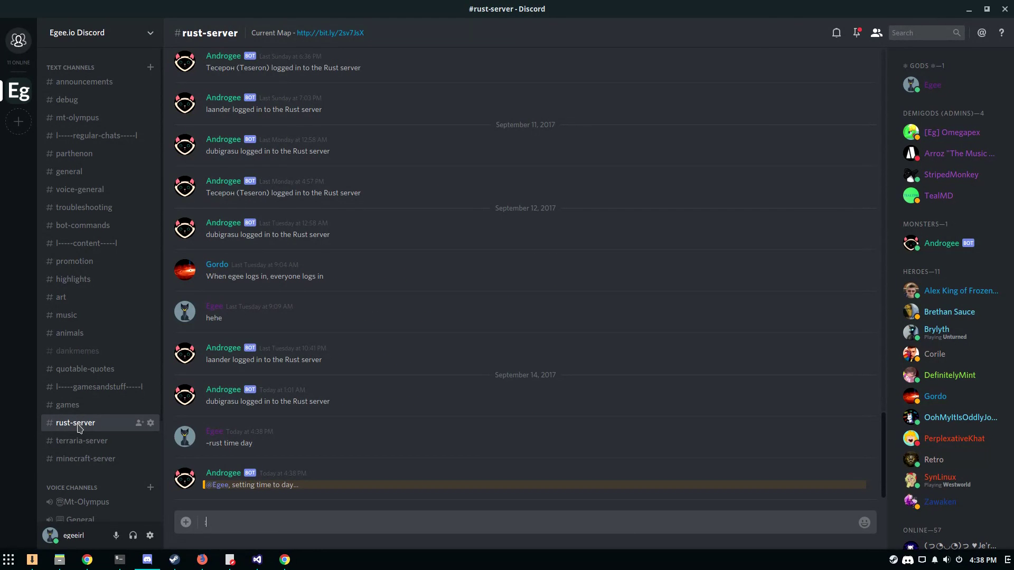
{"action": "key", "text": "Return"}
{"action": "key", "text": "alt+Tab"}
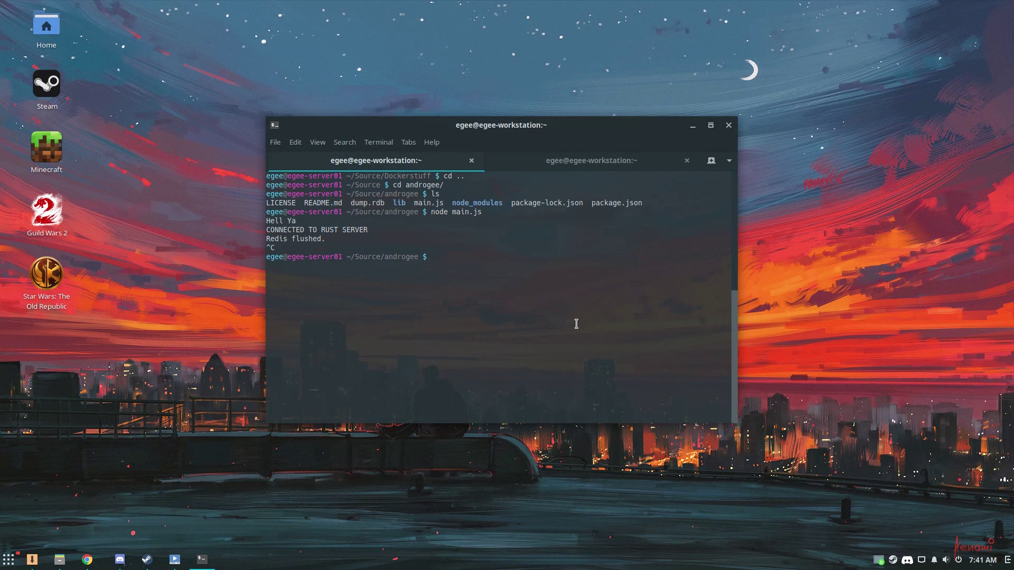
Move from Dockerstuff into the egeeio project folder, list its files, and run ember serve
{"action": "type", "text": "cd .."}
{"action": "key", "text": "Return"}
{"action": "type", "text": "cd egeeio/"}
{"action": "key", "text": "Return"}
{"action": "type", "text": "ls"}
{"action": "key", "text": "Return"}
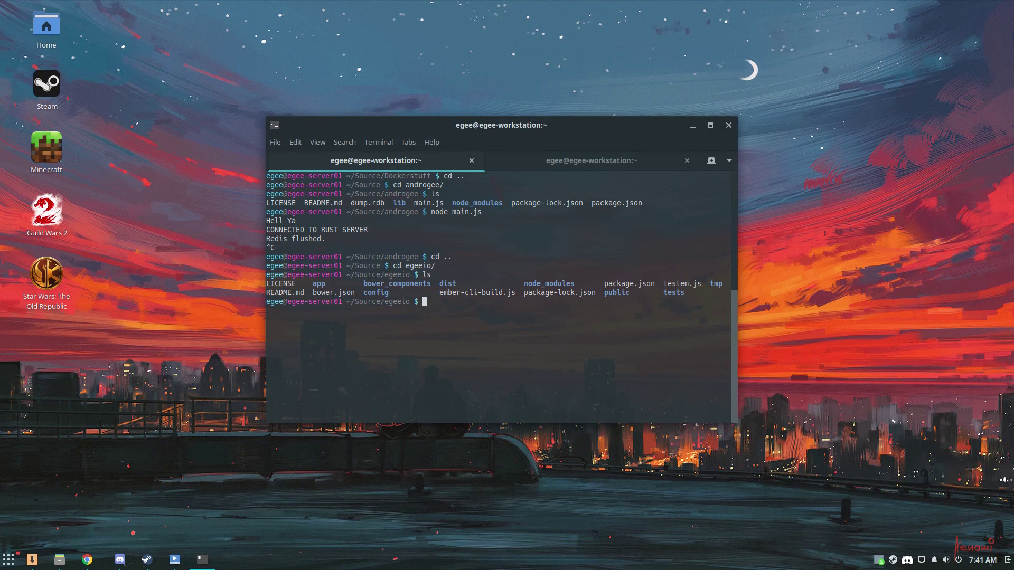
{"action": "type", "text": "ember serve"}
{"action": "key", "text": "Return"}
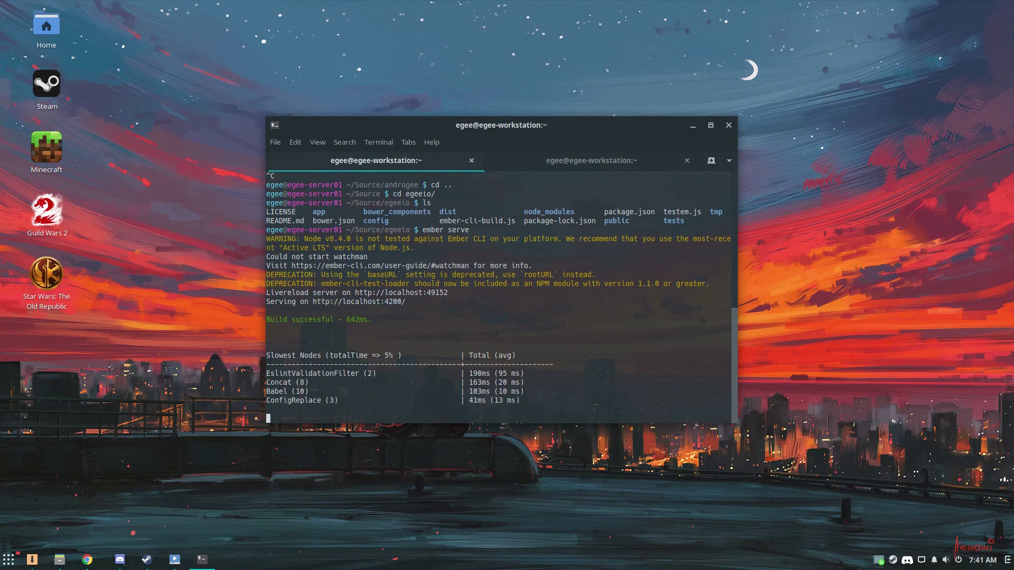
Fetch the Ember page with curl localhost:4200 on the server, then open a new Chrome incognito window
{"action": "left_click", "coordinate": [580, 160]}
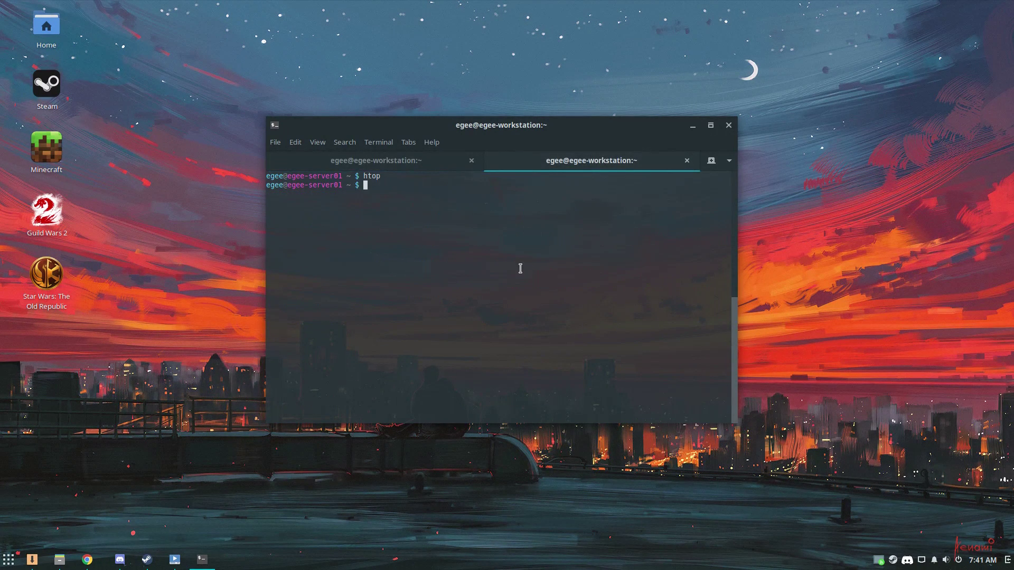
{"action": "type", "text": "curl localhost\""}
{"action": "type", "text": "4200"}
{"action": "key", "text": "Return"}
{"action": "scroll", "coordinate": [443, 322], "scroll_direction": "up", "scroll_amount": 5}
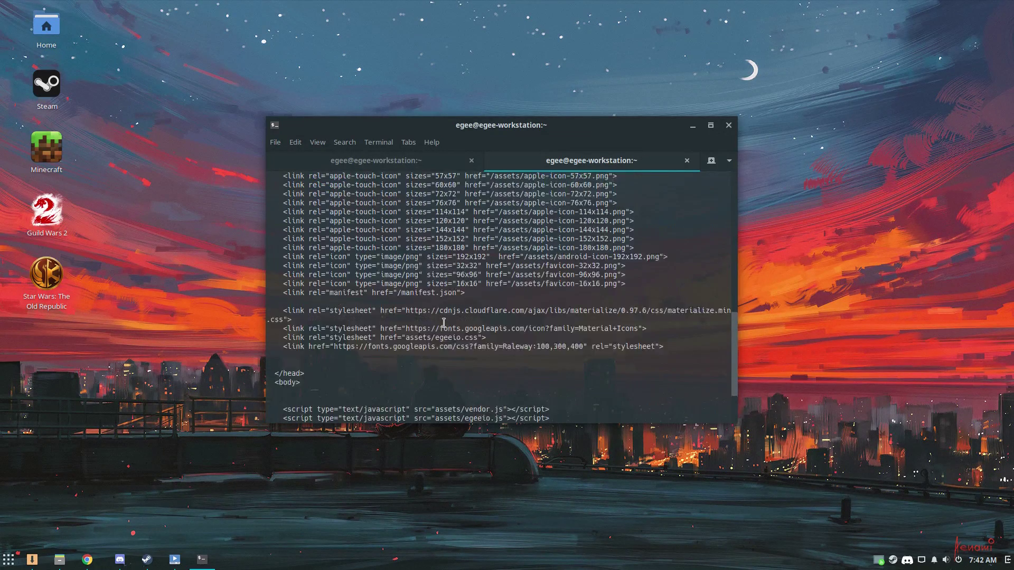
{"action": "scroll", "coordinate": [444, 322], "scroll_direction": "up", "scroll_amount": 3}
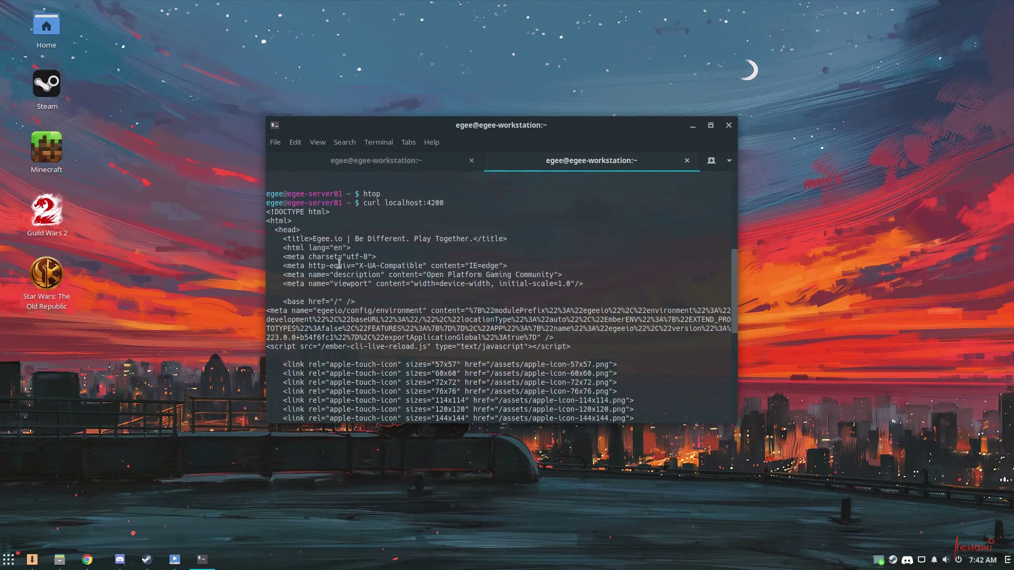
{"action": "scroll", "coordinate": [316, 254], "scroll_direction": "down", "scroll_amount": 10}
{"action": "right_click", "coordinate": [87, 559]}
{"action": "left_click", "coordinate": [137, 540]}
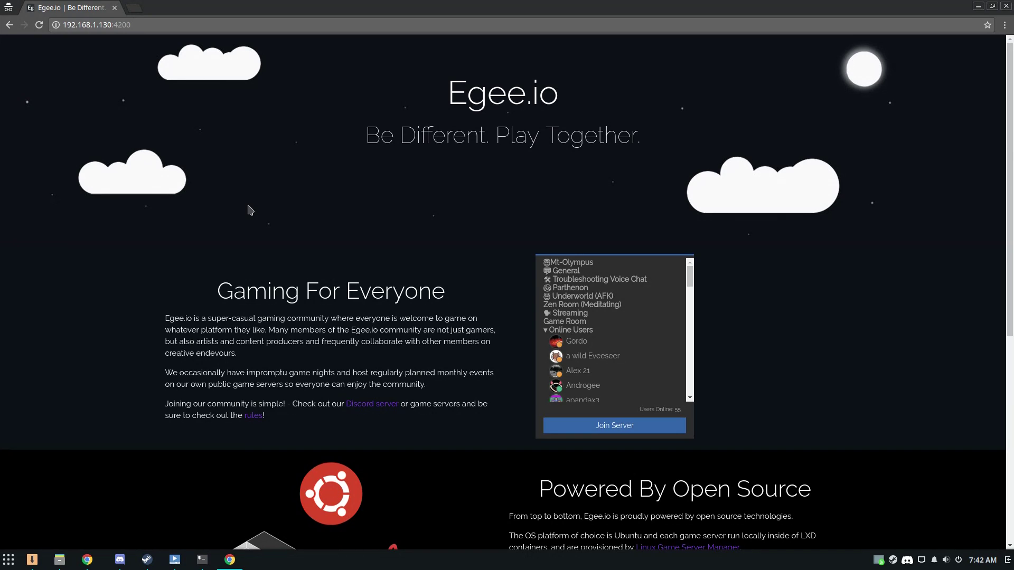
Stop ember serve with Ctrl+C and confirm reloading 192.168.1.130:4200 in Chrome is refused
{"action": "key", "text": "ctrl+shift+i"}
{"action": "key", "text": "ctrl+r"}
{"action": "key", "text": "alt+Tab"}
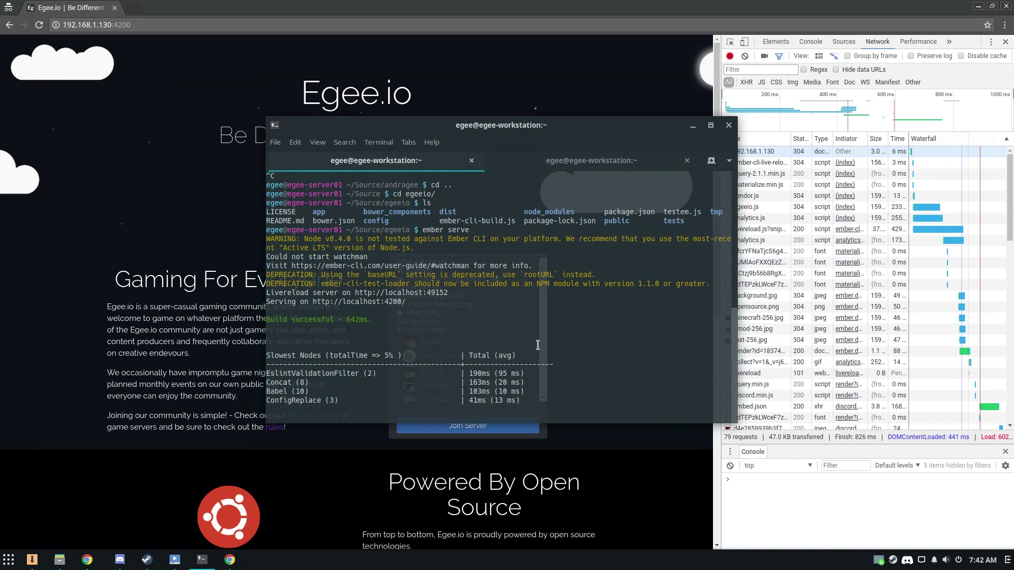
{"action": "key", "text": "ctrl+c"}
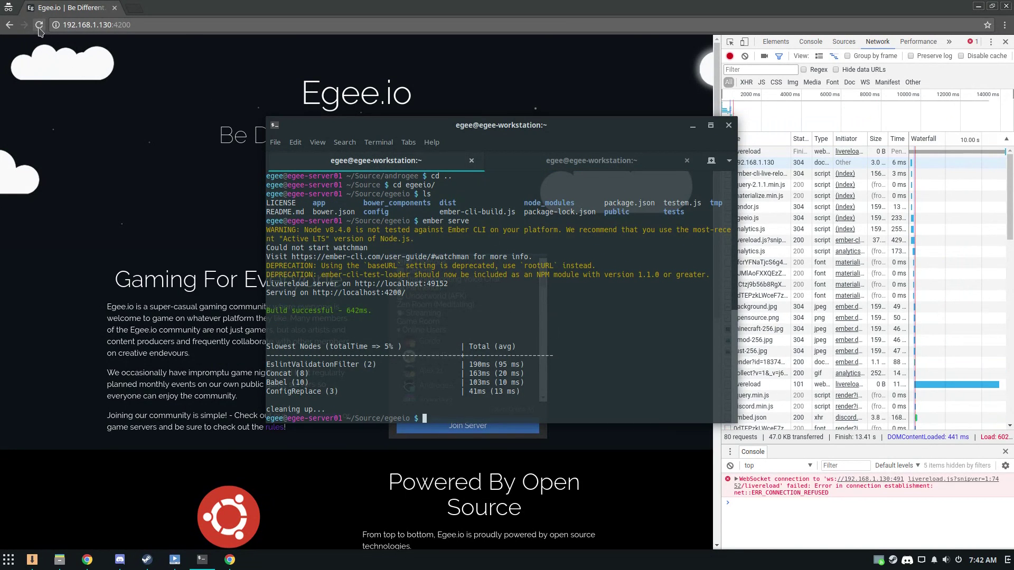
{"action": "left_click", "coordinate": [39, 26]}
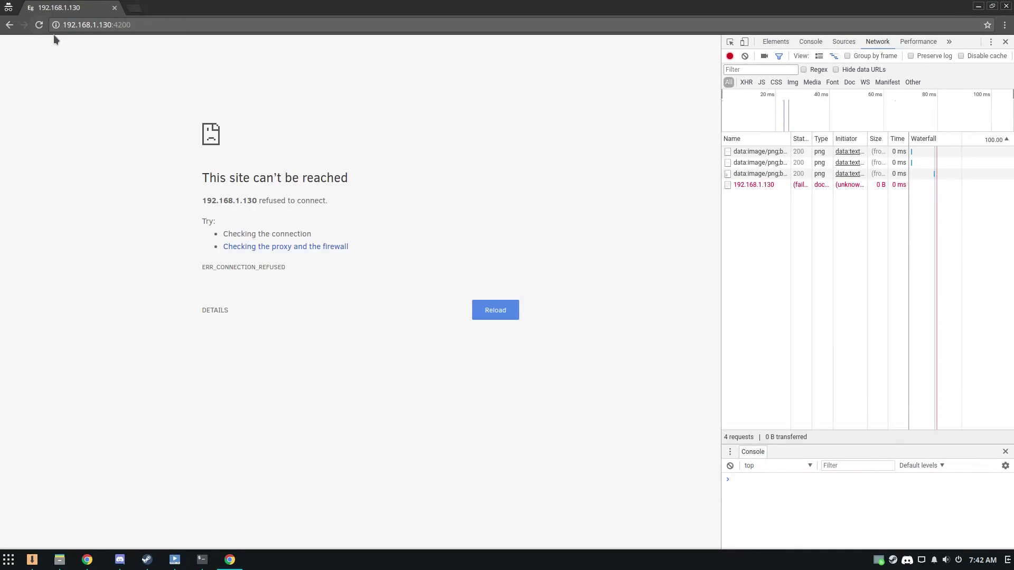
{"action": "left_click", "coordinate": [230, 560]}
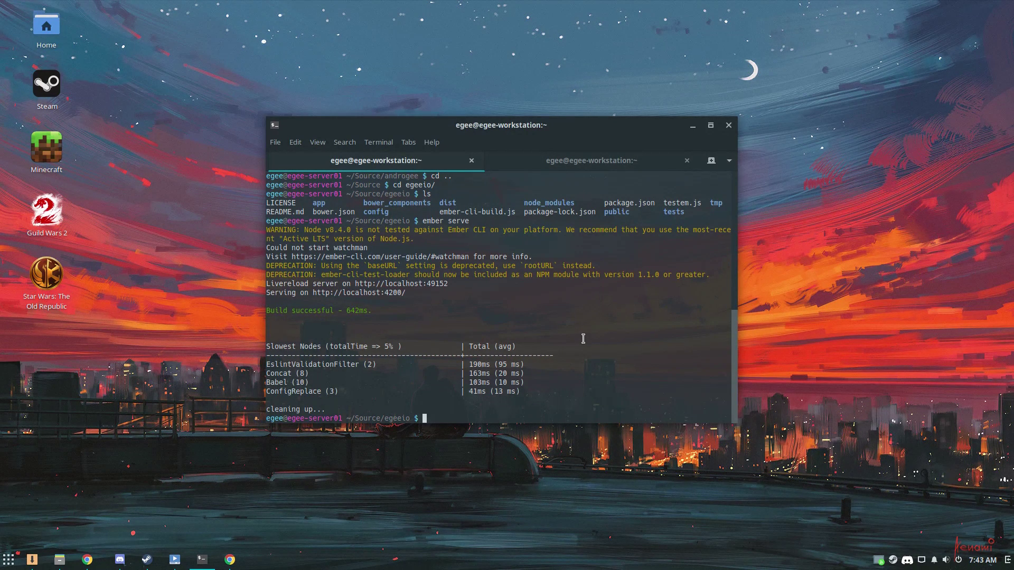
Clear the screen, run sudo eopkg up to update repositories, then install nginx with sudo eopkg it nginx
{"action": "type", "text": "clear"}
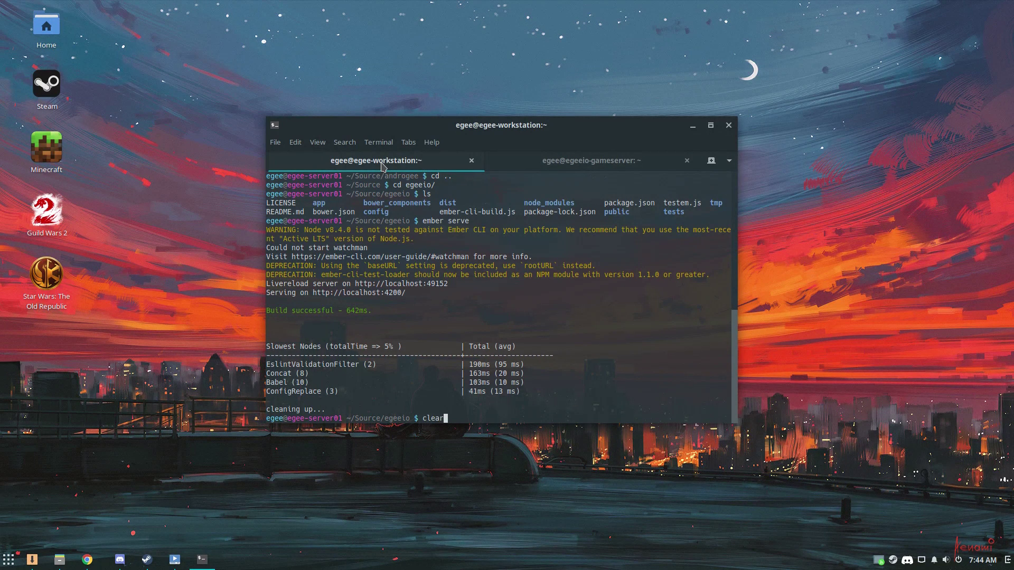
{"action": "key", "text": "Return"}
{"action": "type", "text": "su"}
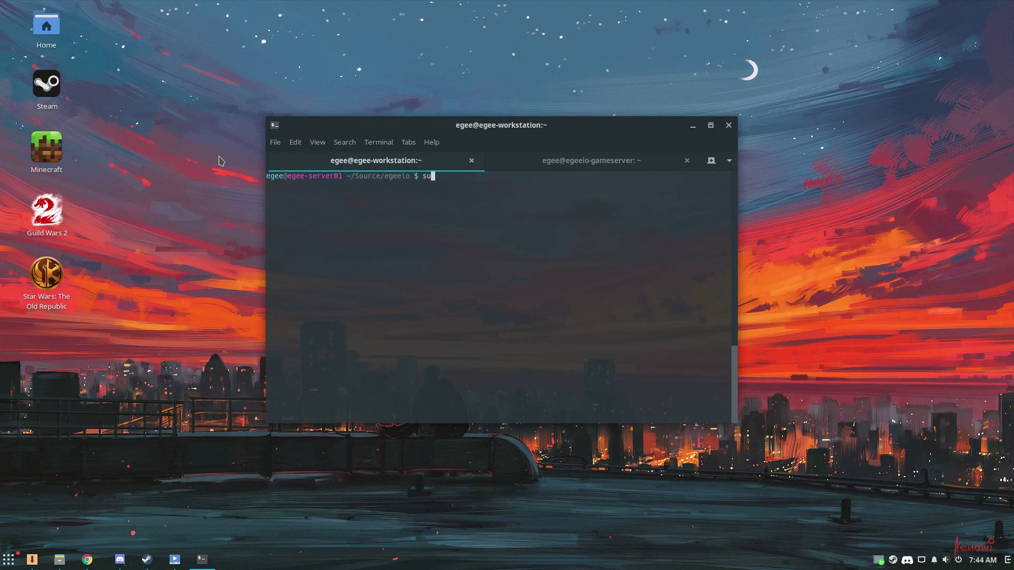
{"action": "type", "text": "do eopkg up"}
{"action": "key", "text": "Return"}
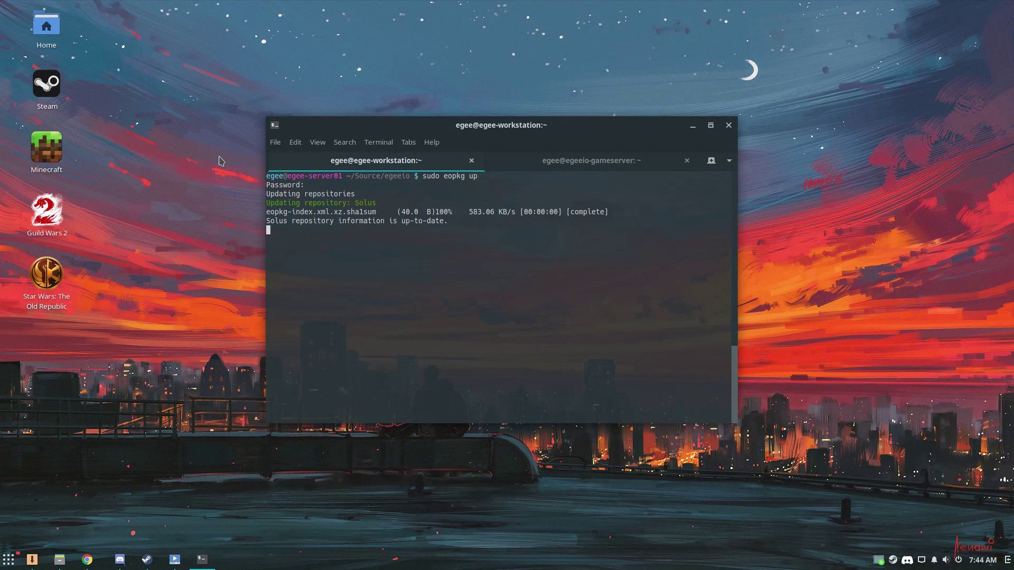
{"action": "type", "text": "sudo "}
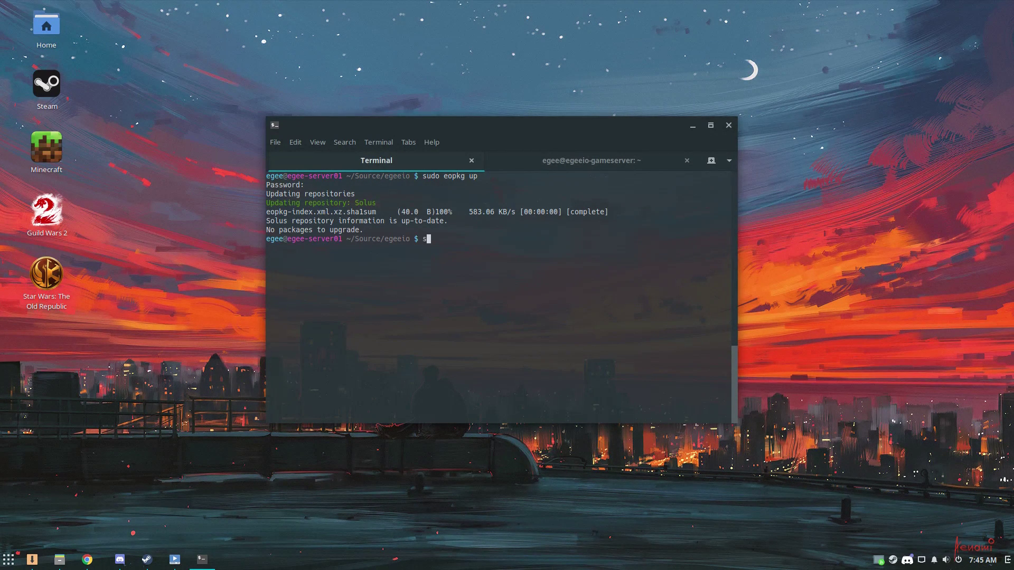
{"action": "type", "text": "eopkg it nginx"}
{"action": "key", "text": "Return"}
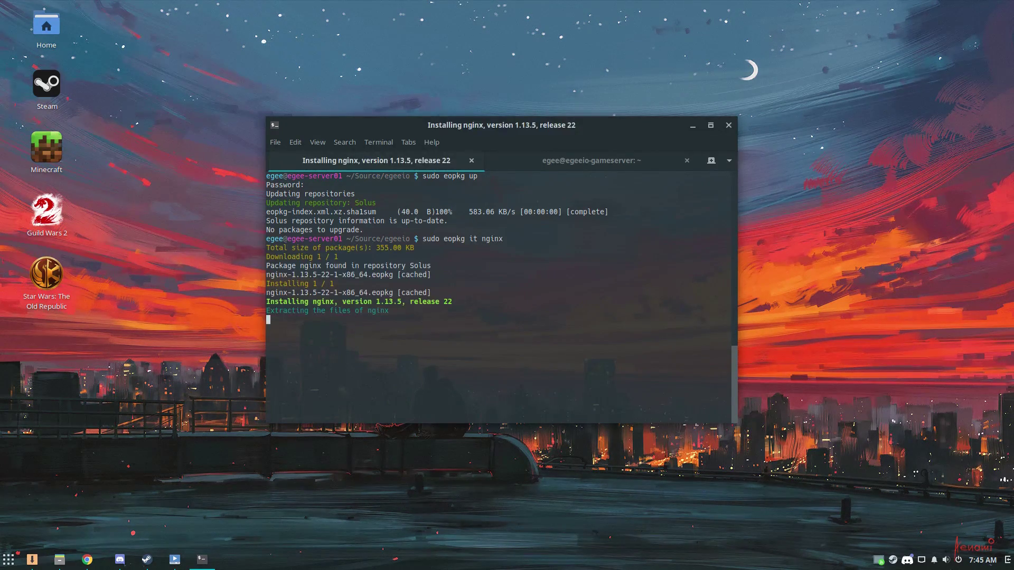